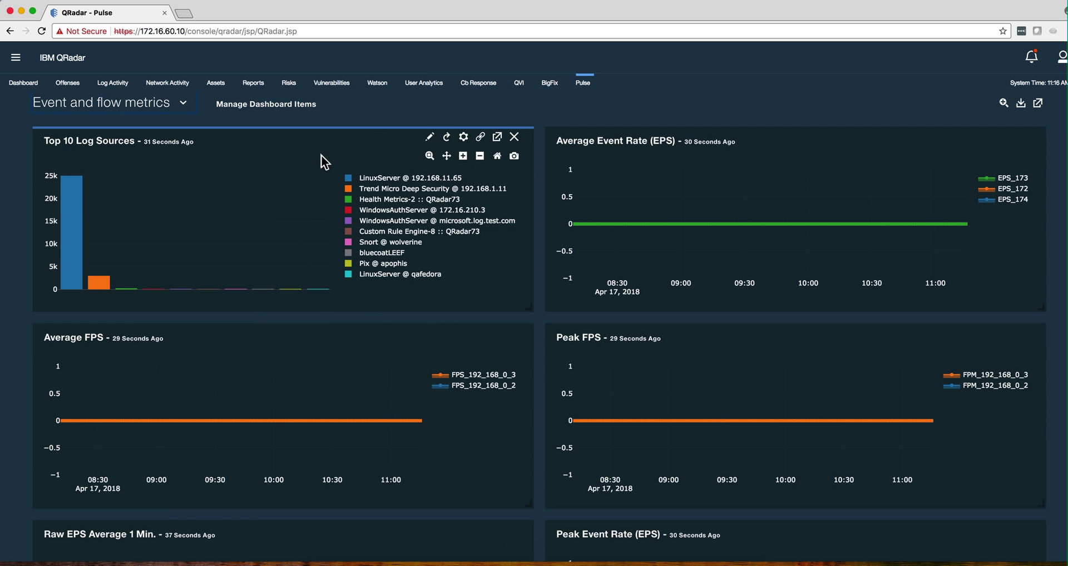
Review the Top 10 log sources AQL query (event_rate, last 2 hours, limit 10) and its bar-chart views.
left_click(430, 139)
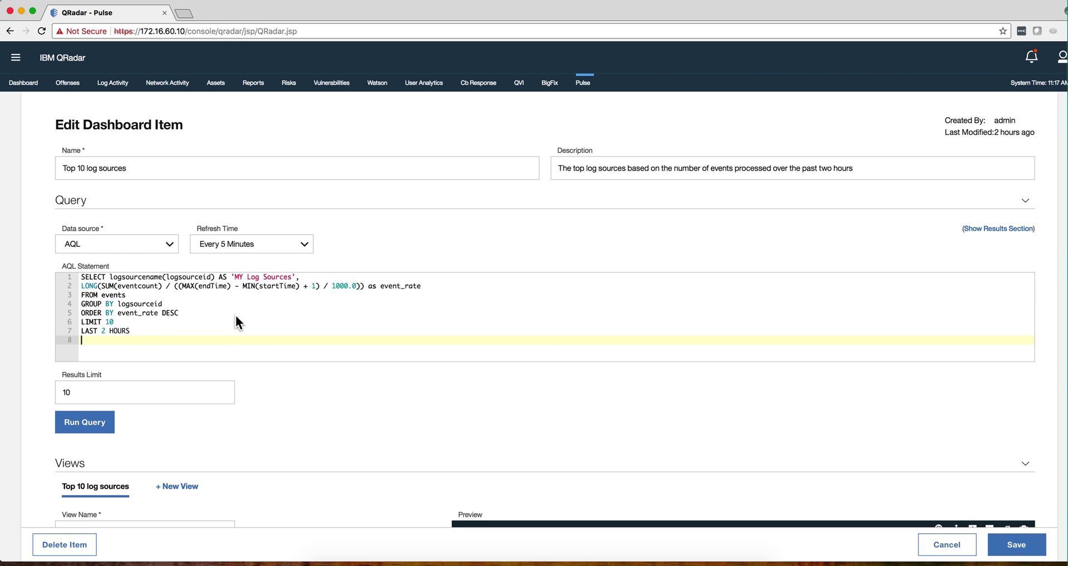
scroll(236, 317, "down", 2)
scroll(235, 317, "down", 5)
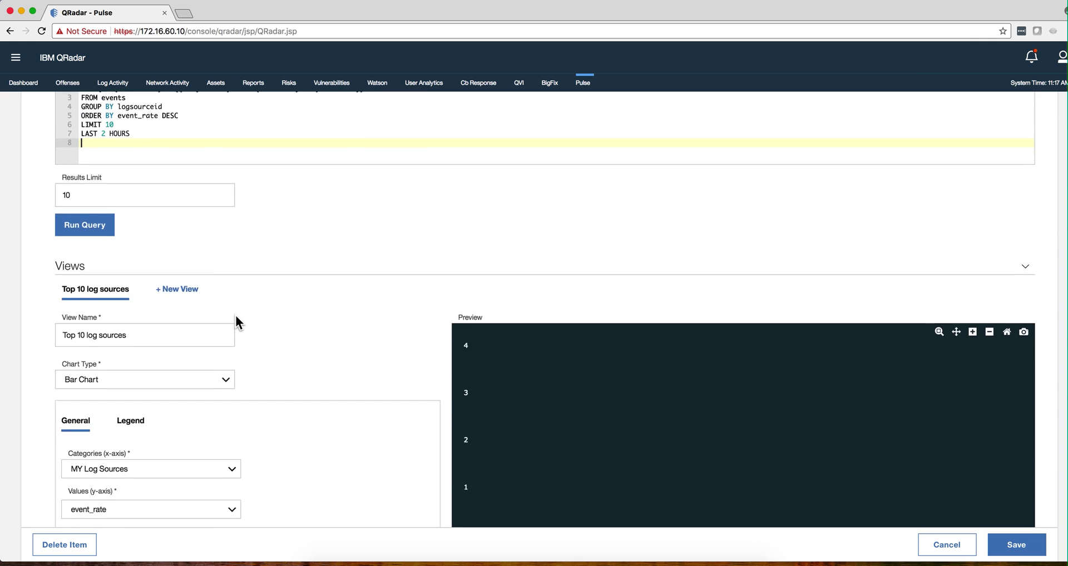
scroll(236, 315, "up", 6)
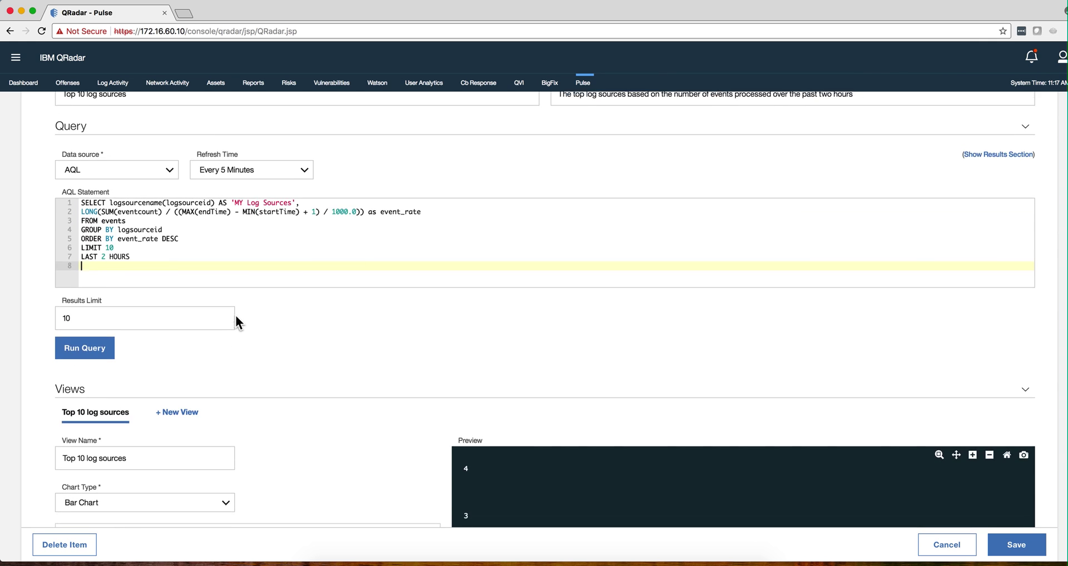
scroll(236, 315, "up", 1)
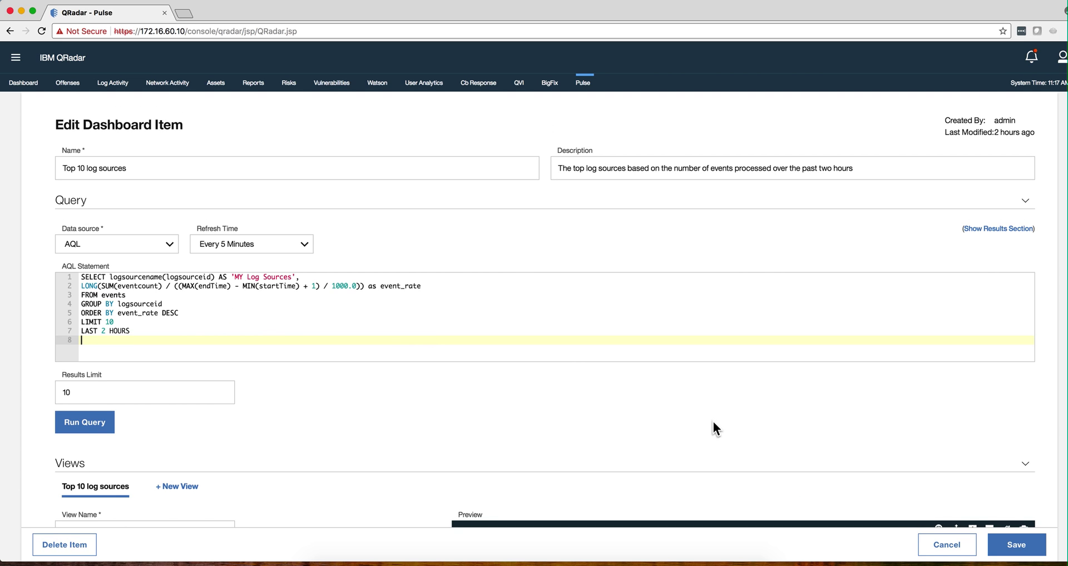
Look over the Average event rate (EPS) item's AQL query, then switch to Log Activity.
left_click(948, 545)
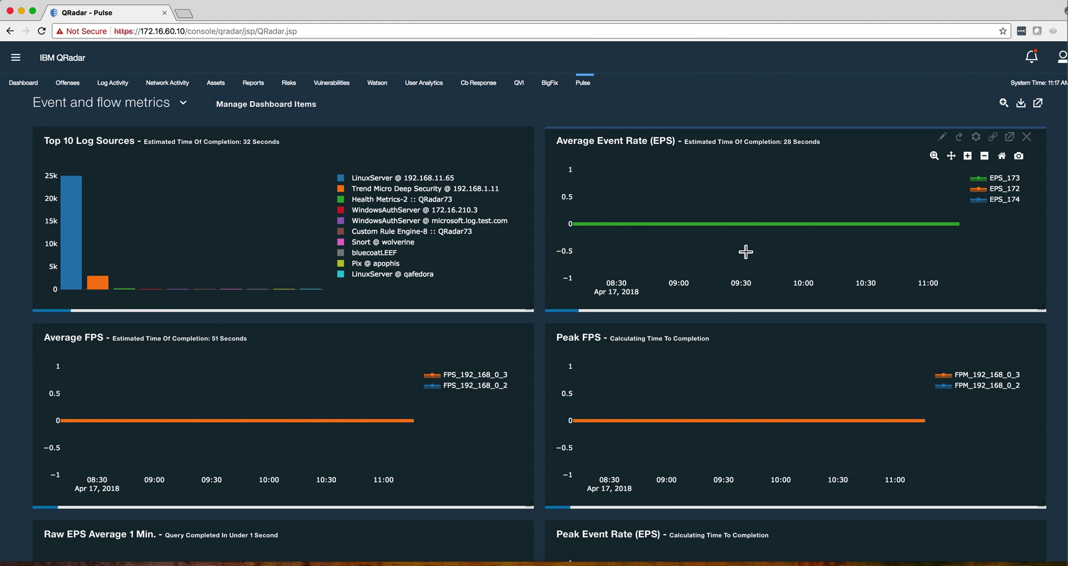
left_click(942, 138)
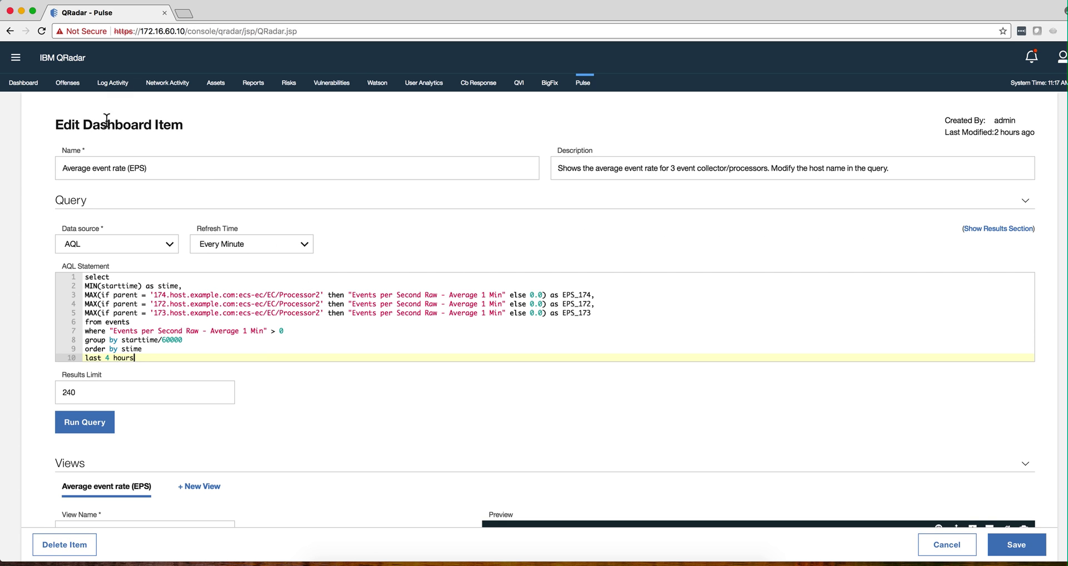
left_click(117, 85)
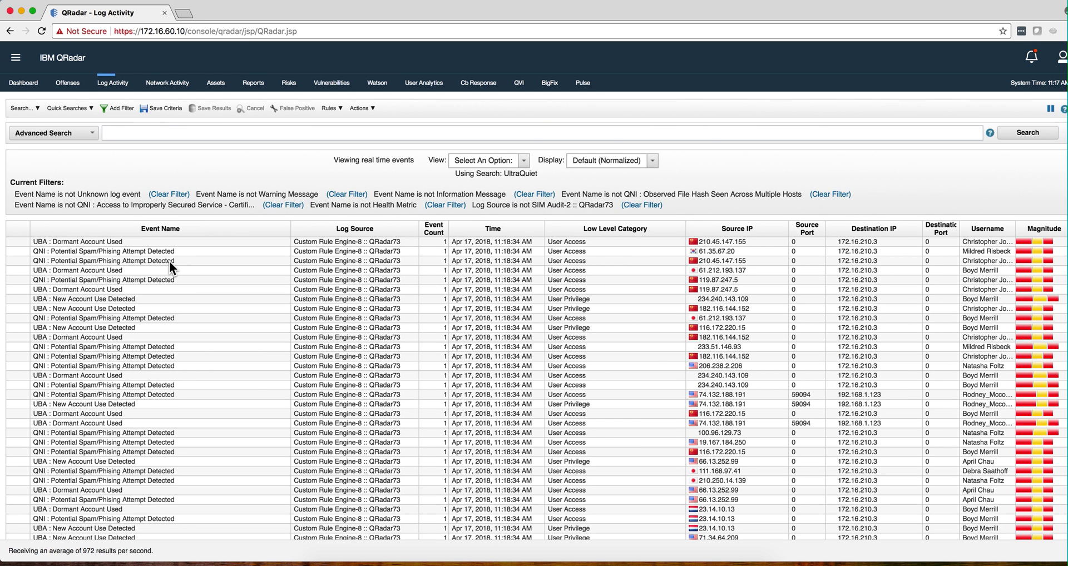
Run the Advanced Search query 'select parent from events group by parent'.
left_click(256, 133)
type("select parent from events group by parent")
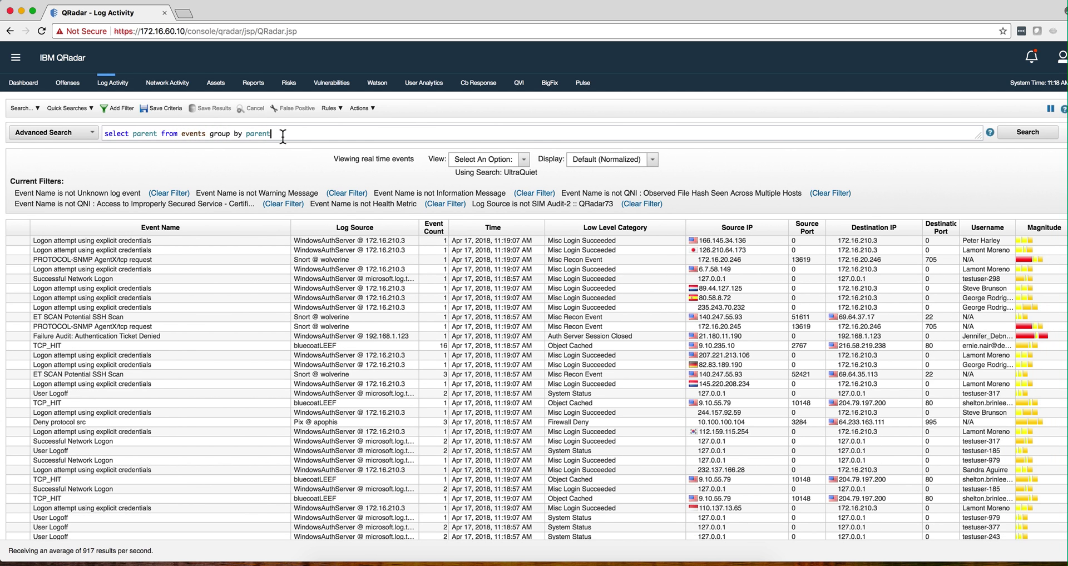
key("Return")
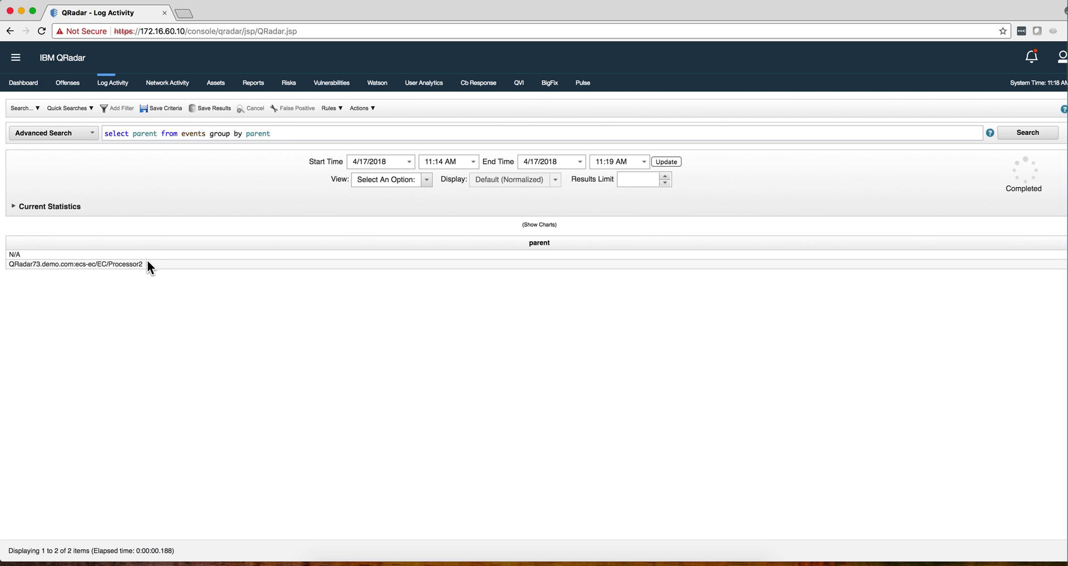
Copy the parent value QRadar73.demo.com:ecs-ec/EC/Processor2 from the results.
left_click_drag(144, 262, 49, 264)
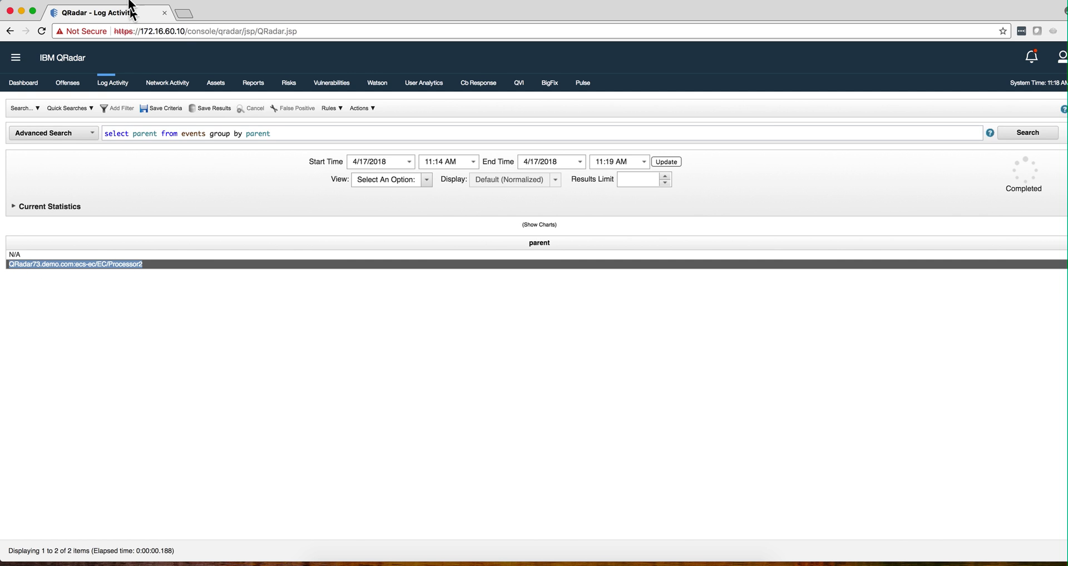
left_click(107, 1)
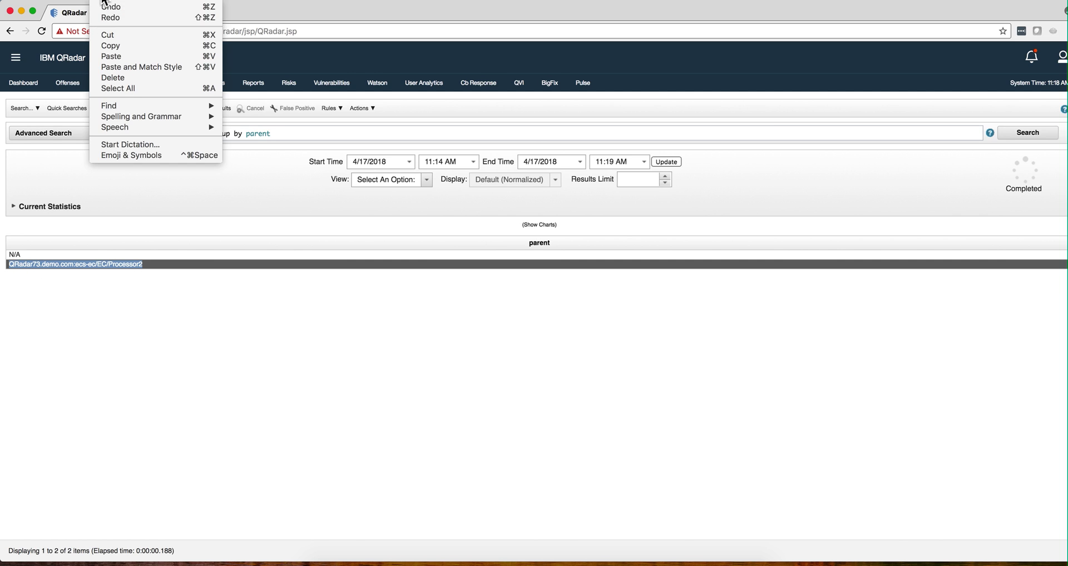
left_click(113, 48)
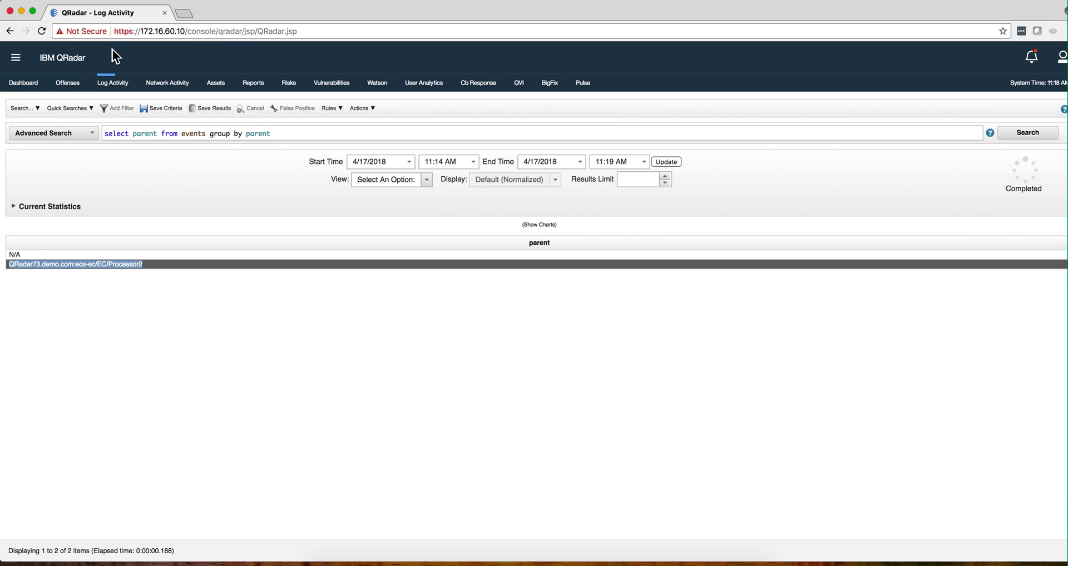
Replace the host on line 3 of the EPS query with the copied Processor2 parent.
left_click(584, 84)
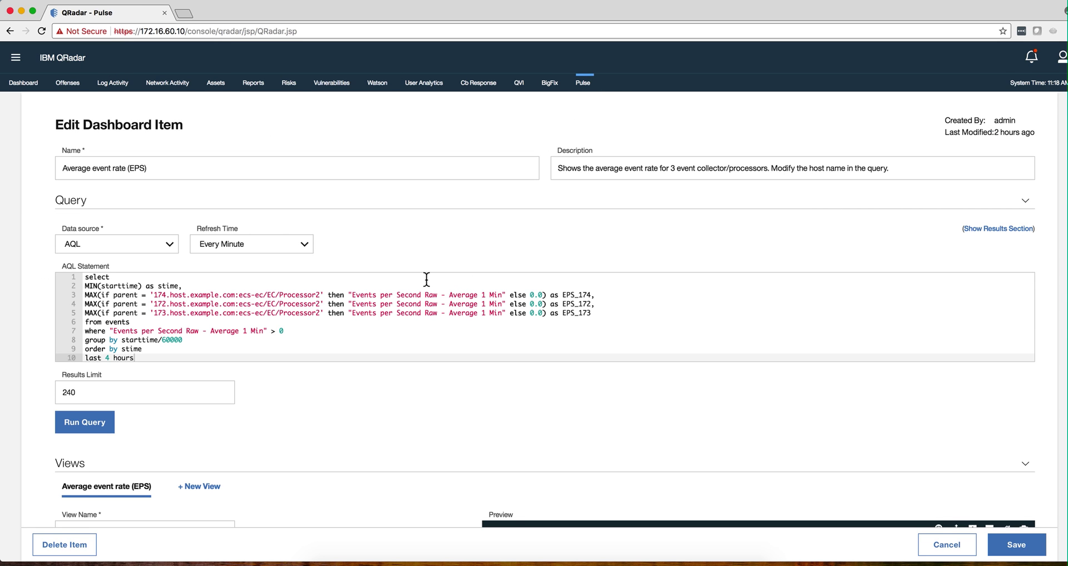
left_click(320, 295)
left_click_drag(320, 296, 154, 297)
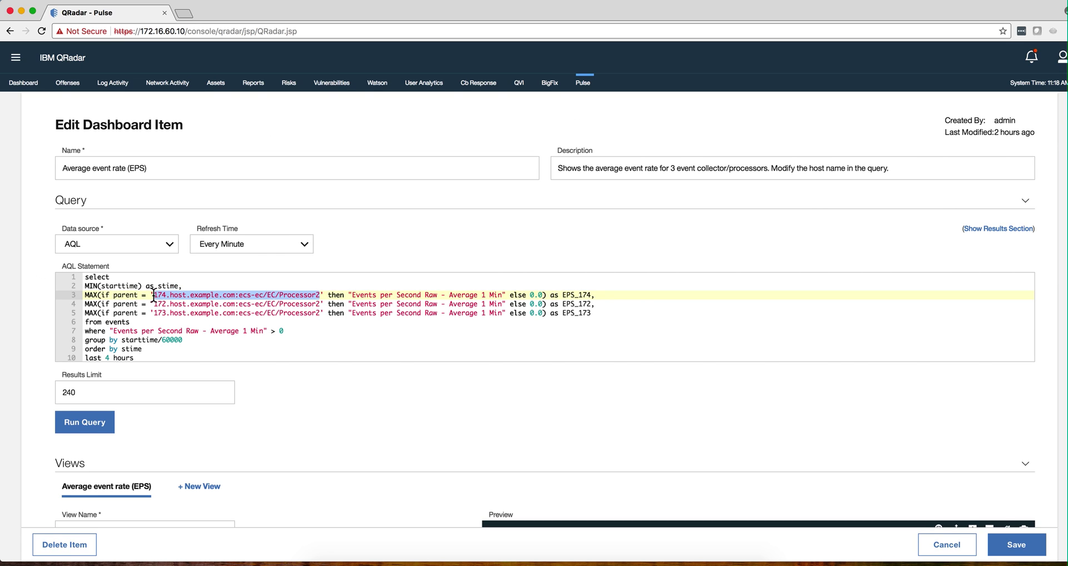
key("super+v")
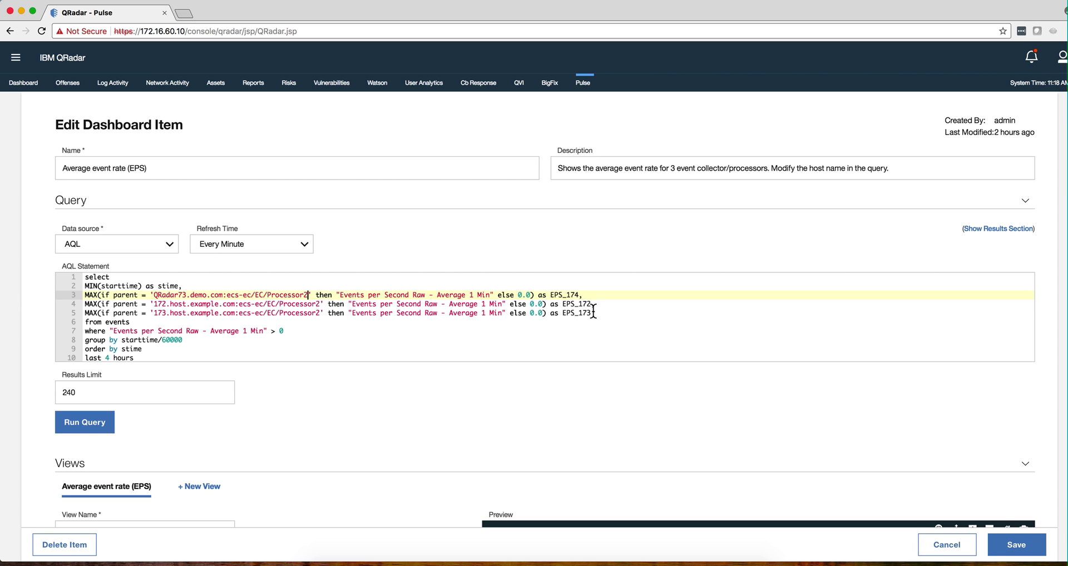
Delete the EPS_172 and EPS_173 lines and the leftover blank line.
left_click_drag(594, 312, 76, 303)
key("BackSpace")
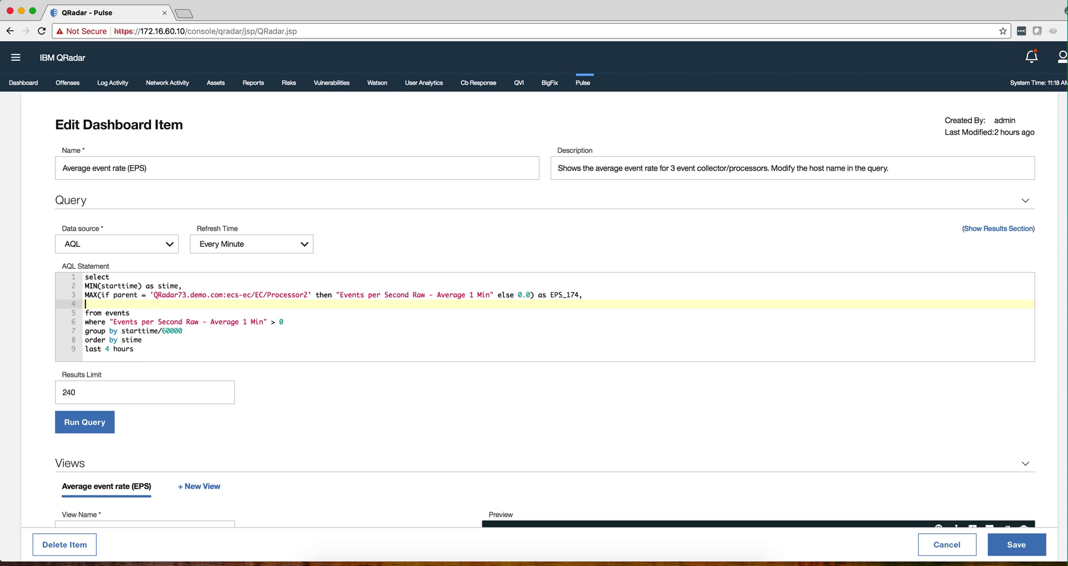
key("BackSpace")
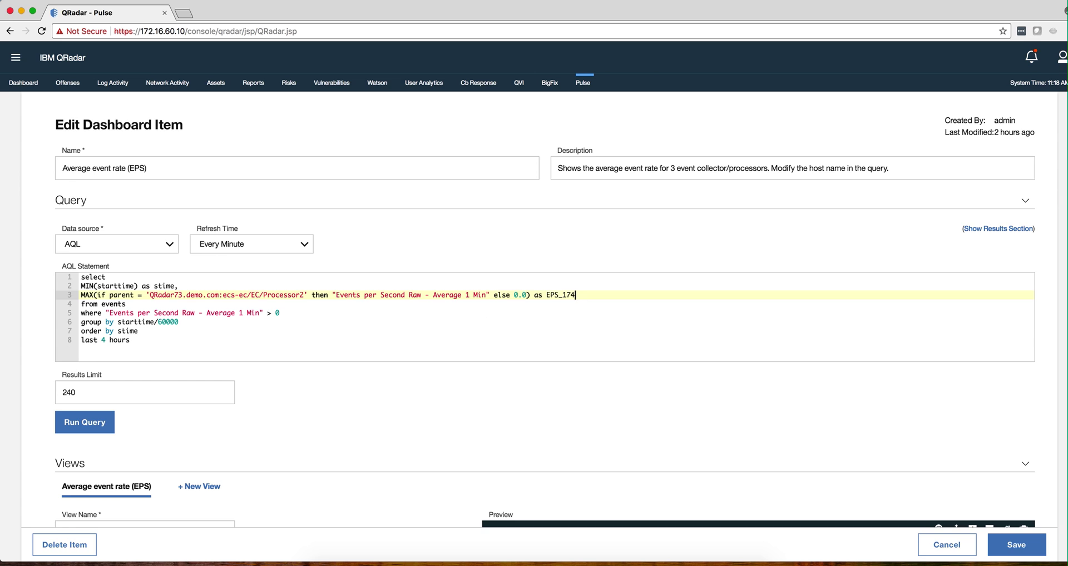
Run the edited Average event rate (EPS) query.
left_click(92, 424)
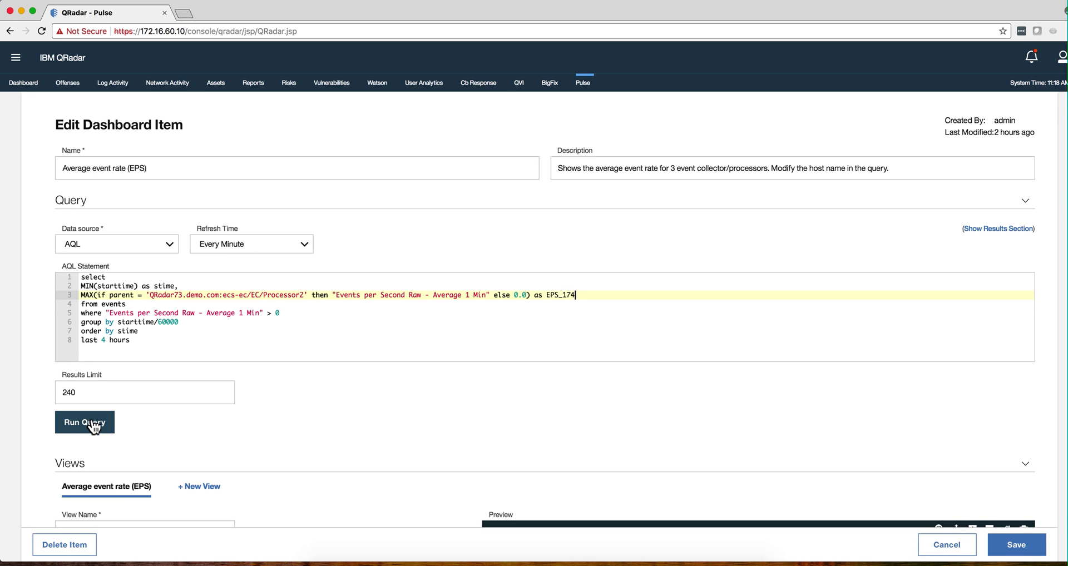
left_click(92, 423)
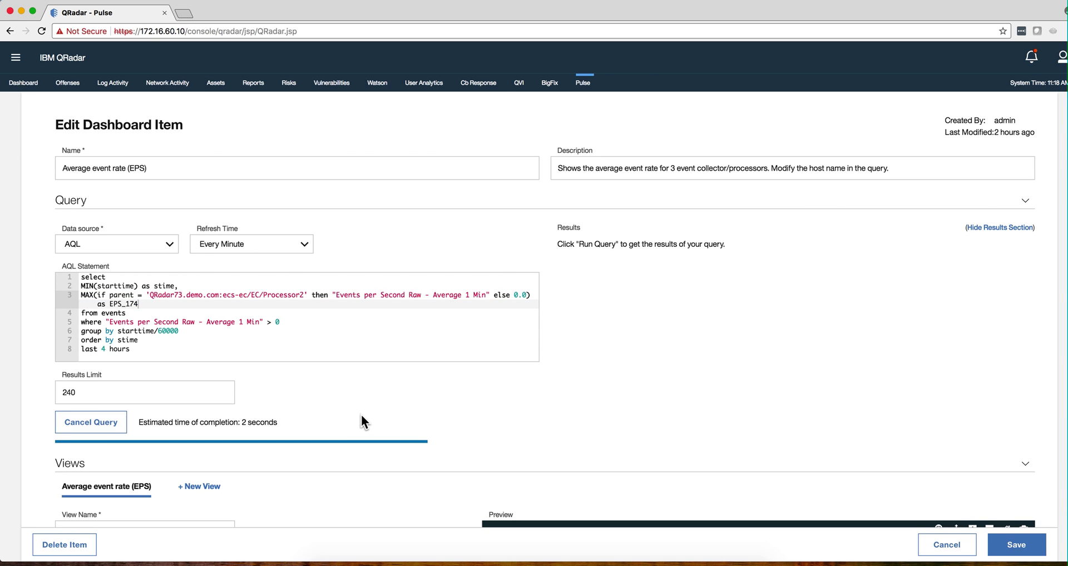
scroll(516, 379, "down", 6)
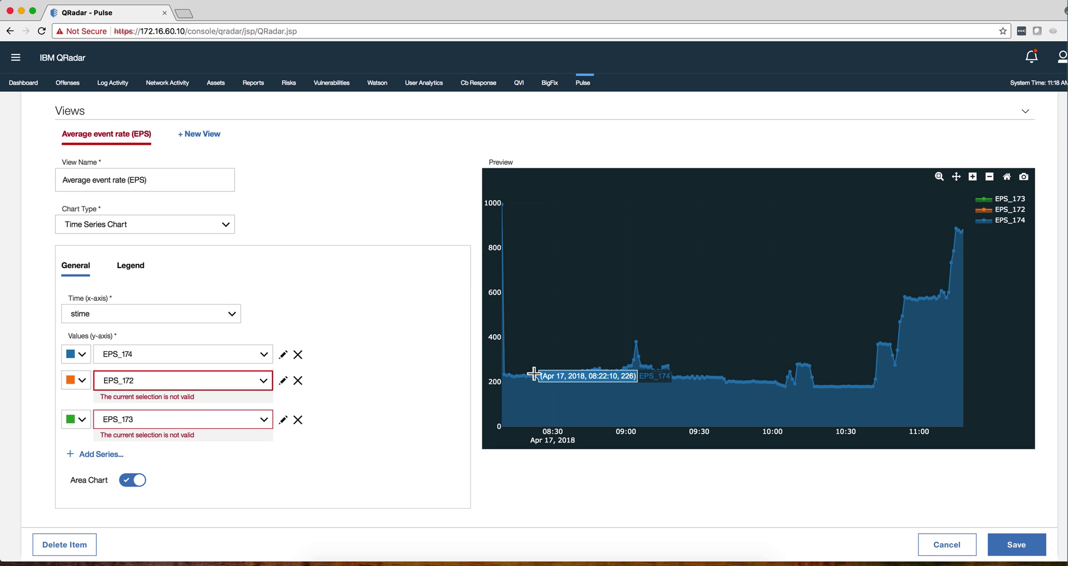
Remove the EPS_172 and EPS_173 chart series and save the item.
left_click(1025, 551)
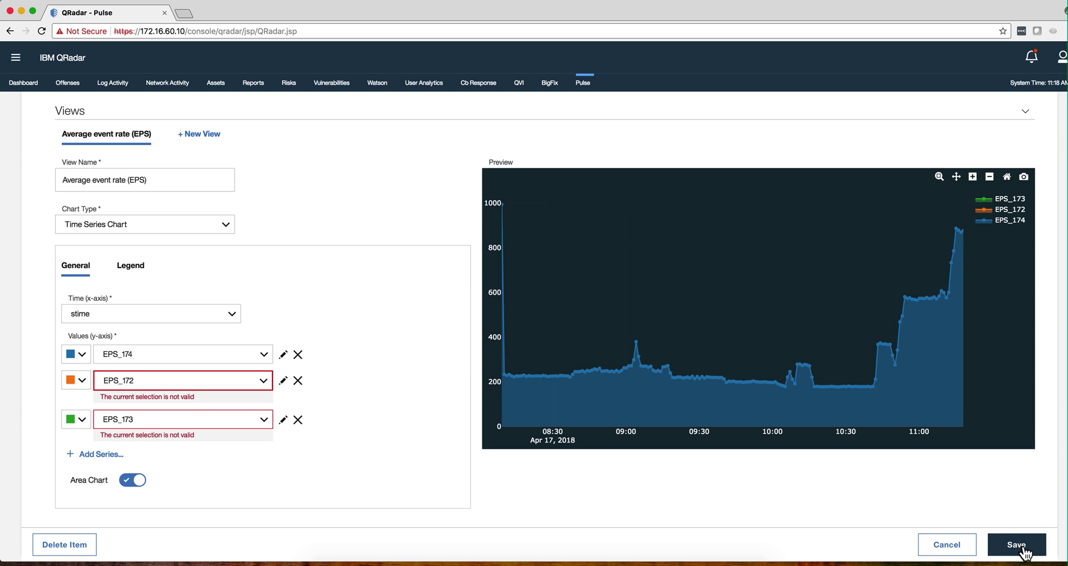
left_click(298, 382)
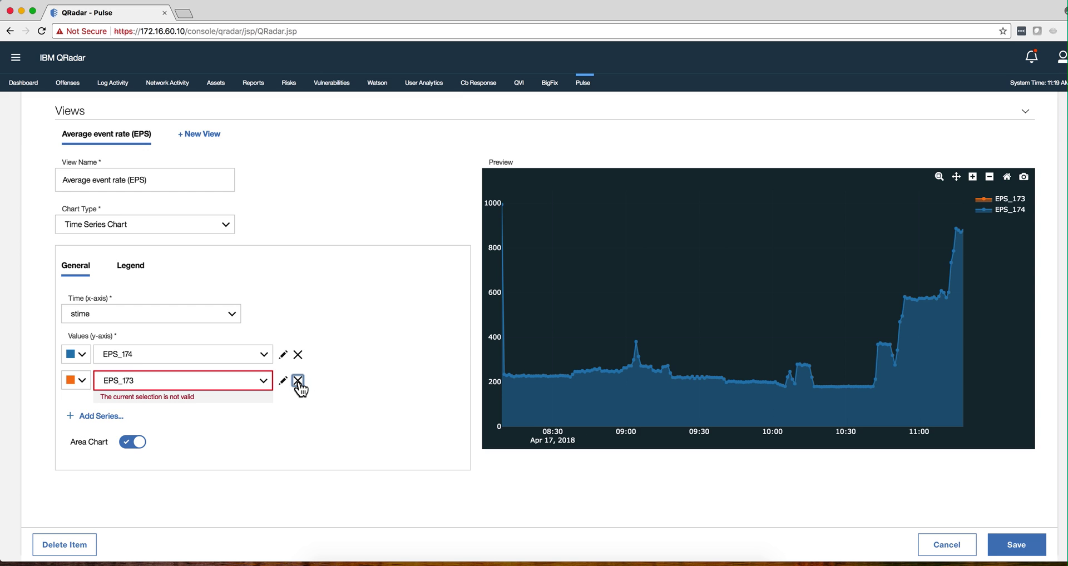
left_click(298, 381)
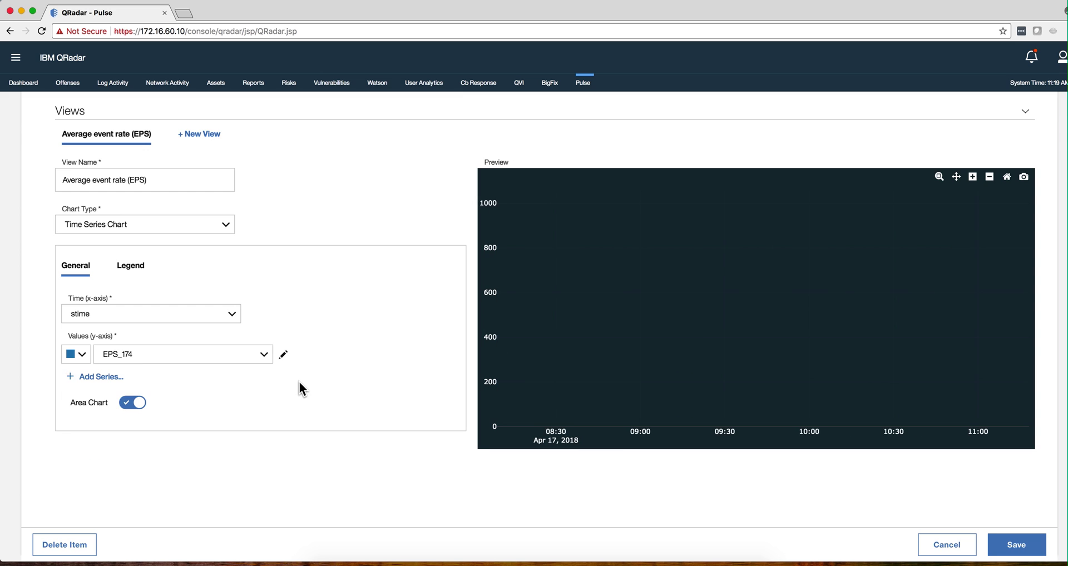
left_click(1025, 551)
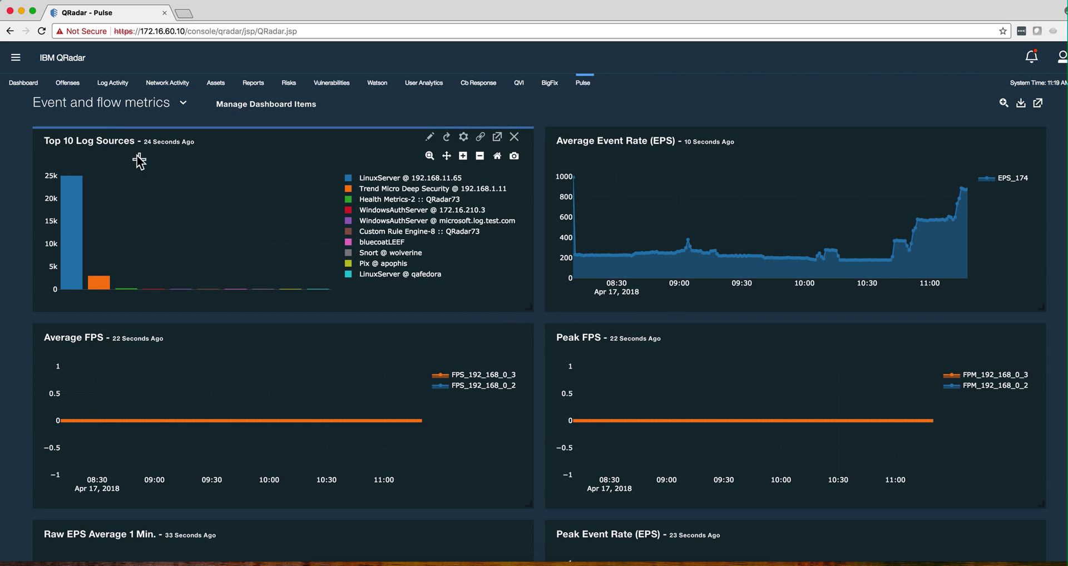
left_click(141, 109)
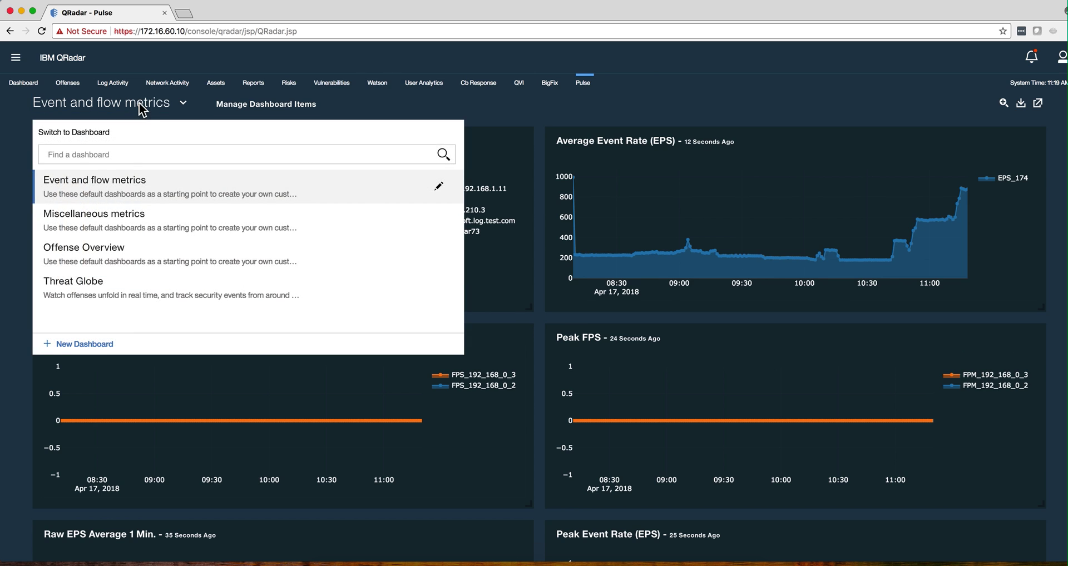
left_click(109, 220)
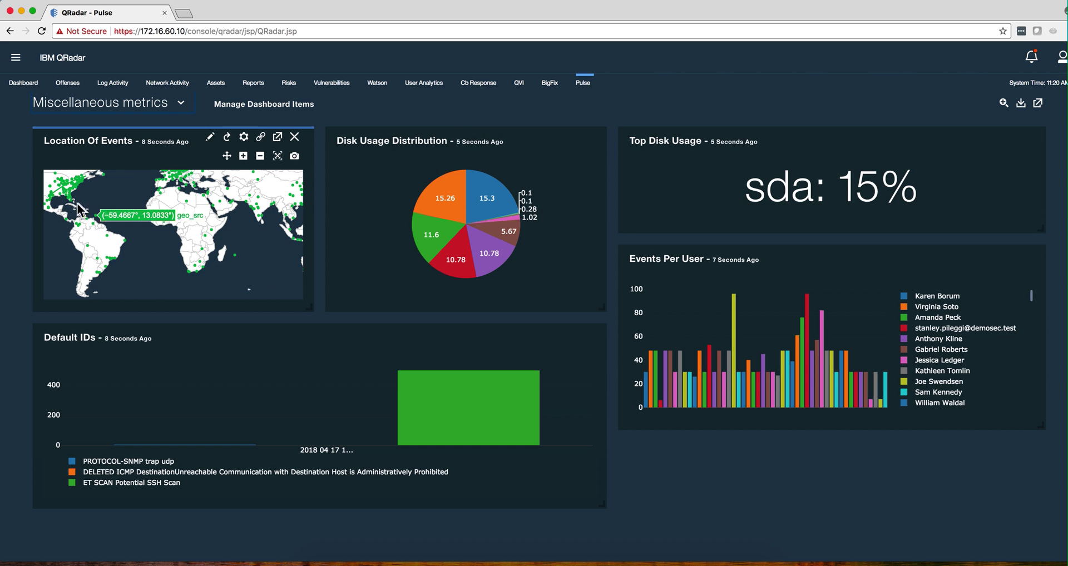
mouse_move(54, 202)
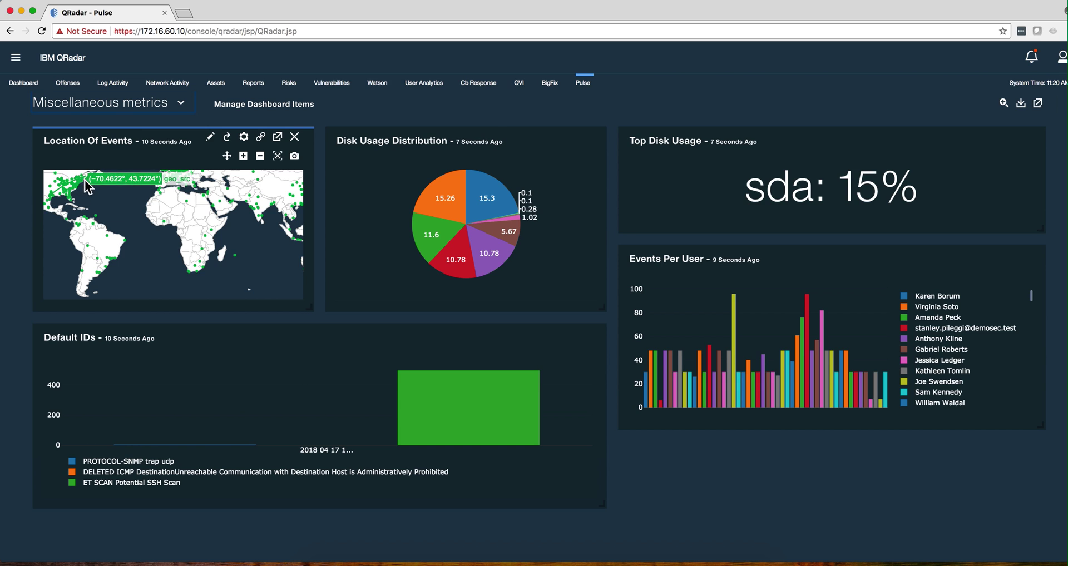
mouse_move(80, 184)
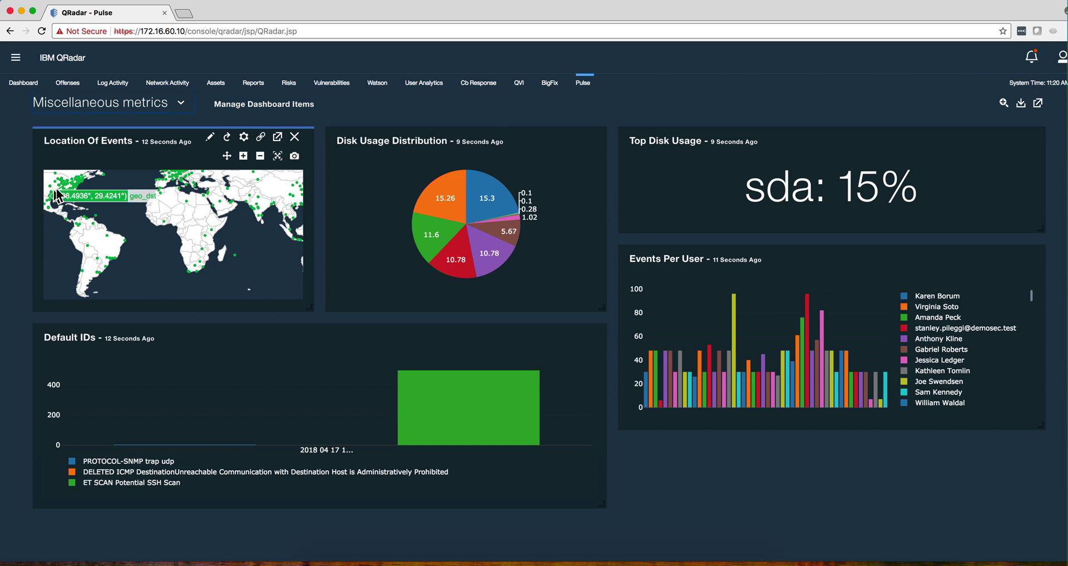
left_click(212, 138)
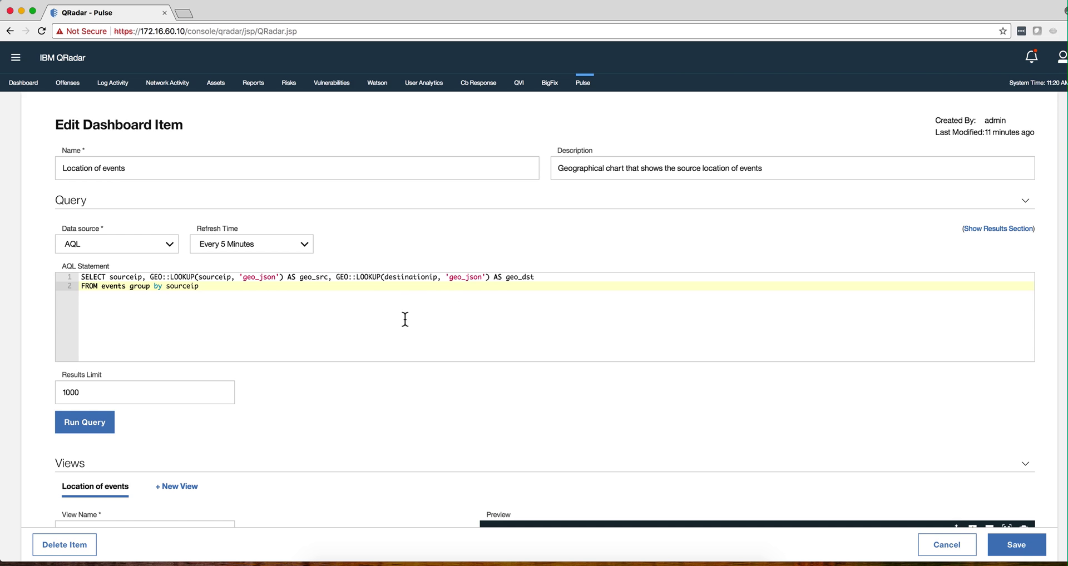
left_click(947, 549)
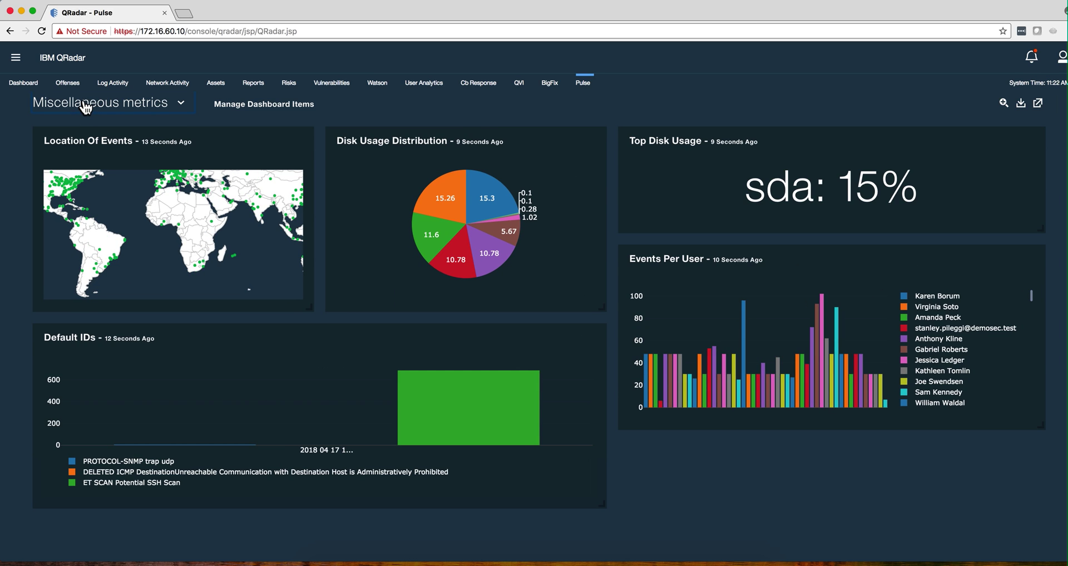
left_click(83, 104)
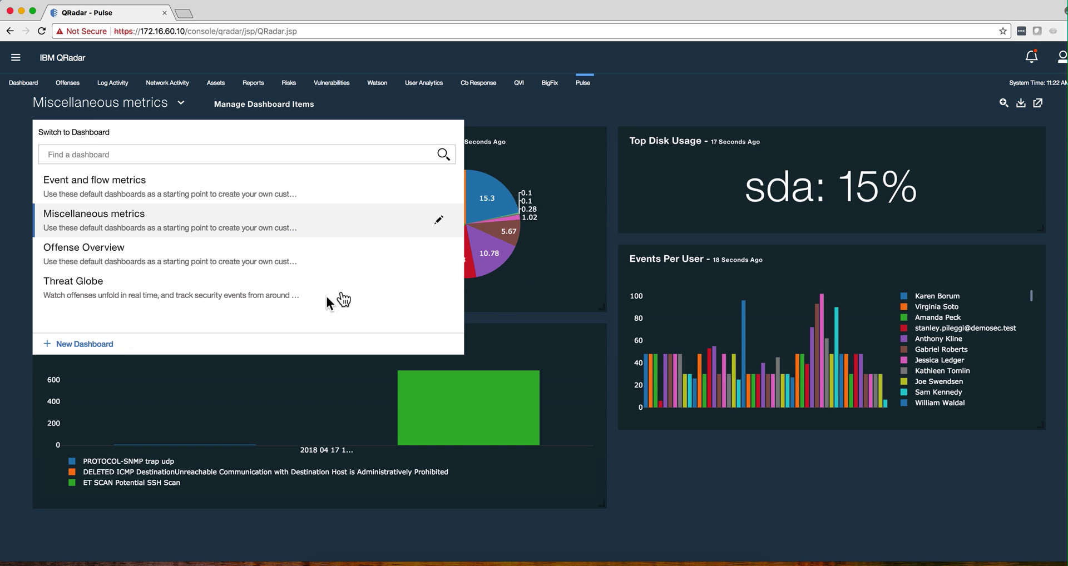
left_click(525, 242)
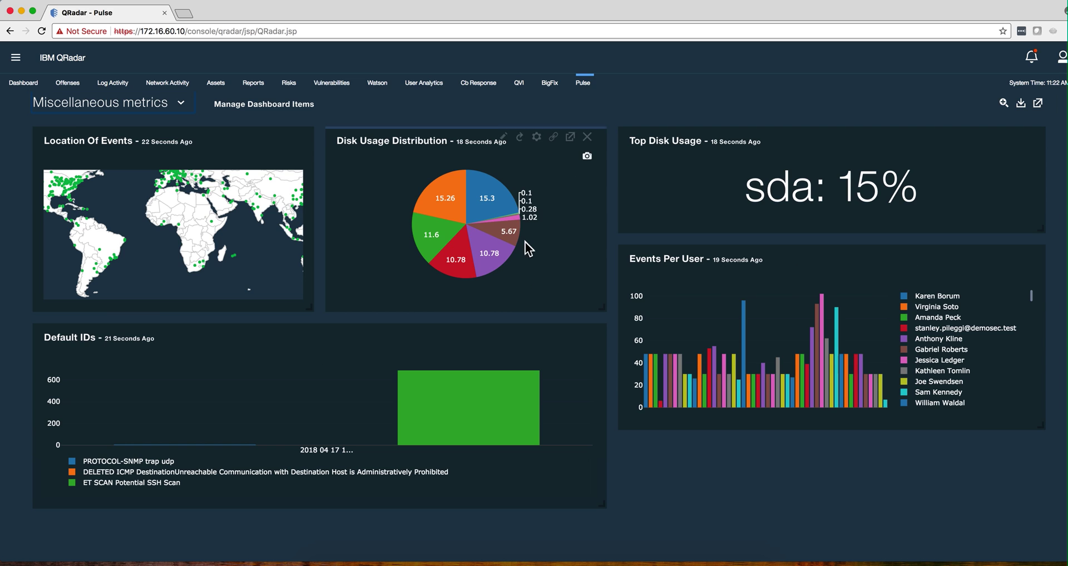
double_click(487, 199)
left_click_drag(458, 136, 496, 121)
mouse_move(519, 169)
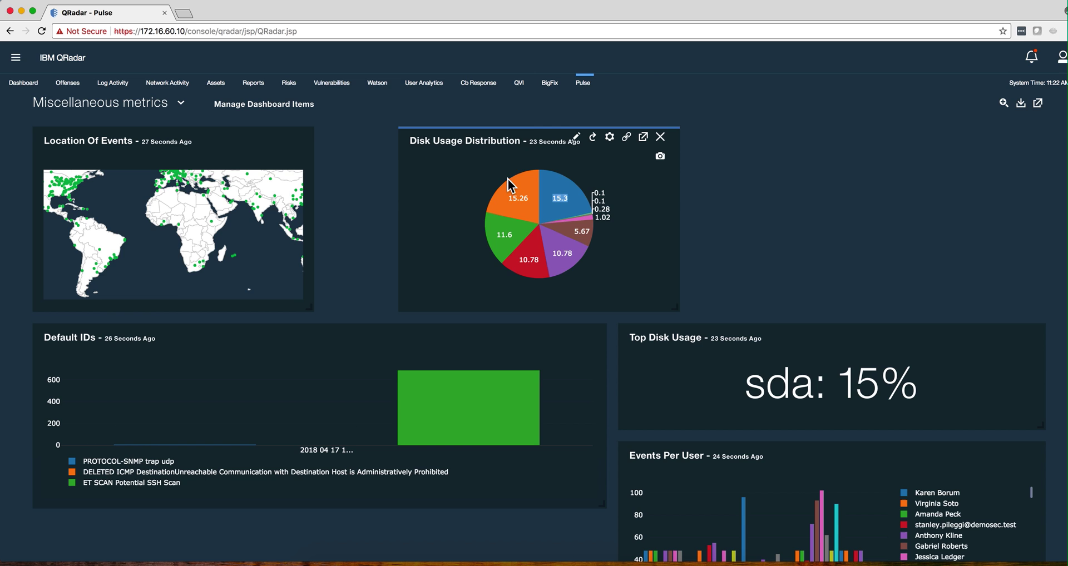
left_click_drag(527, 130, 469, 124)
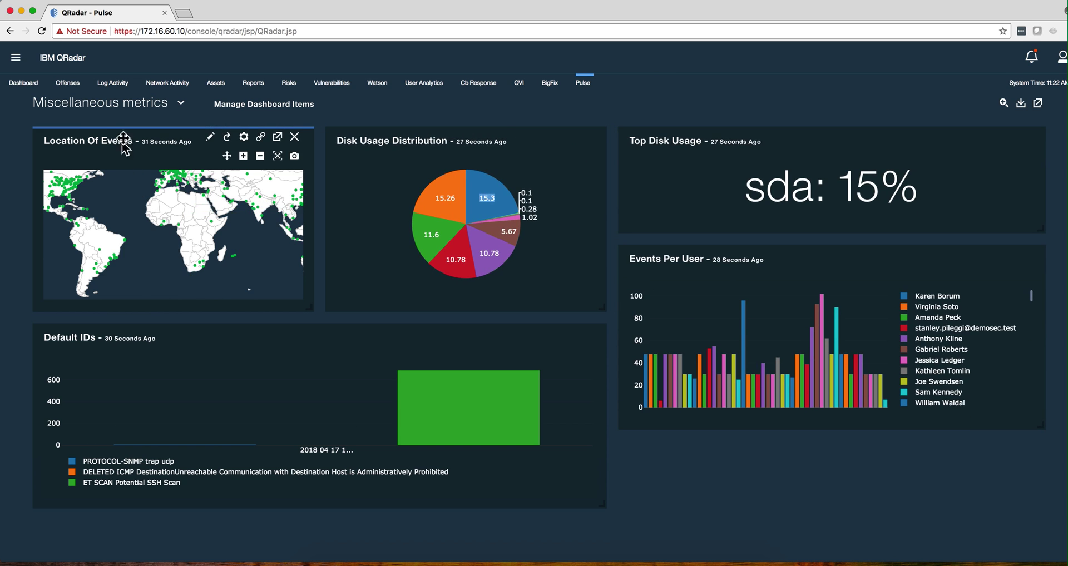
Open Offense Overview's Most severe offenses item and show its colour thresholds at 8, 6, 4, 2, 0.
left_click(133, 104)
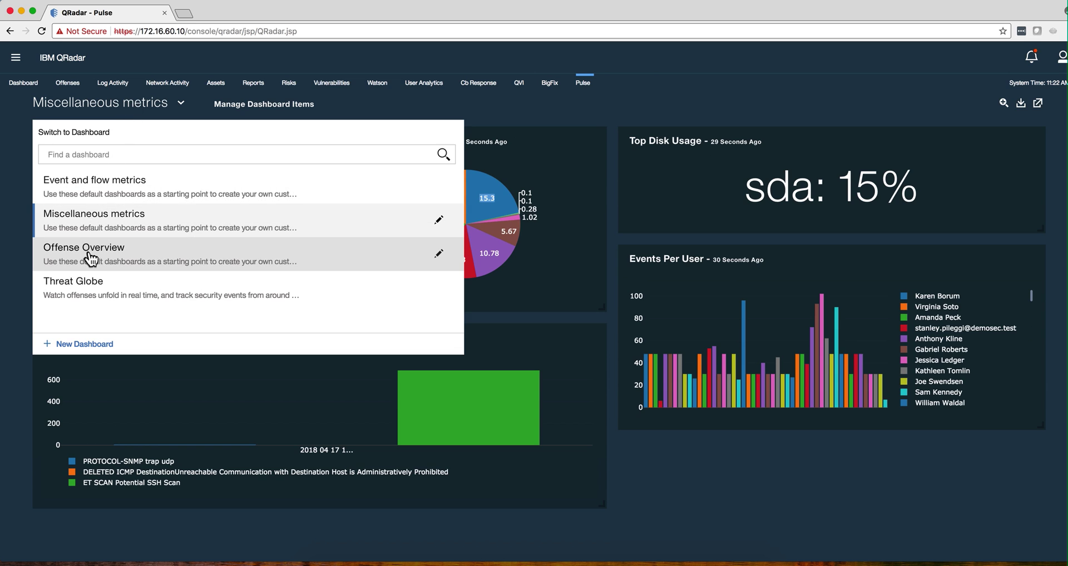
left_click(92, 257)
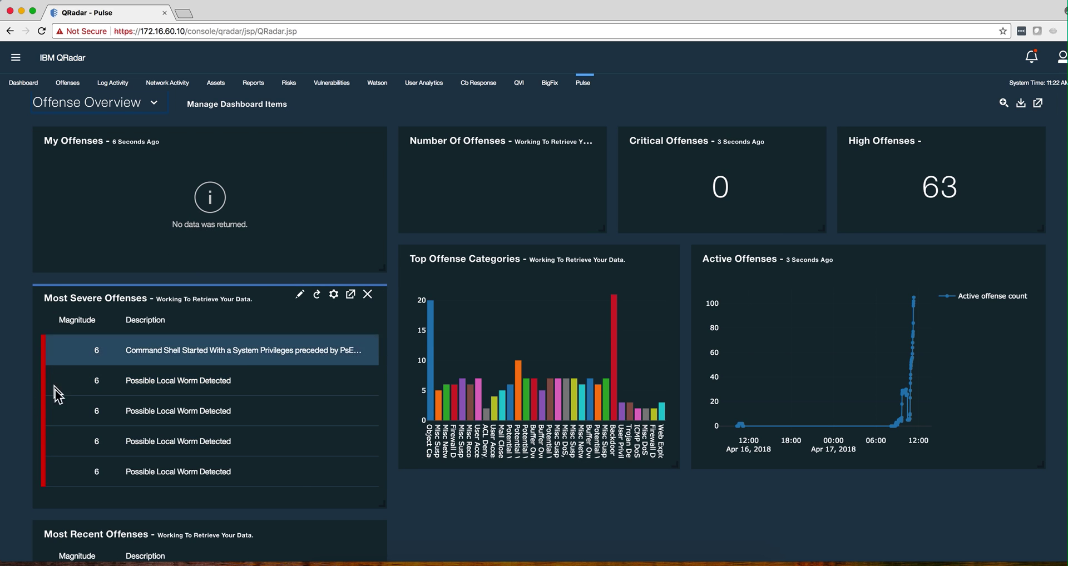
left_click(300, 295)
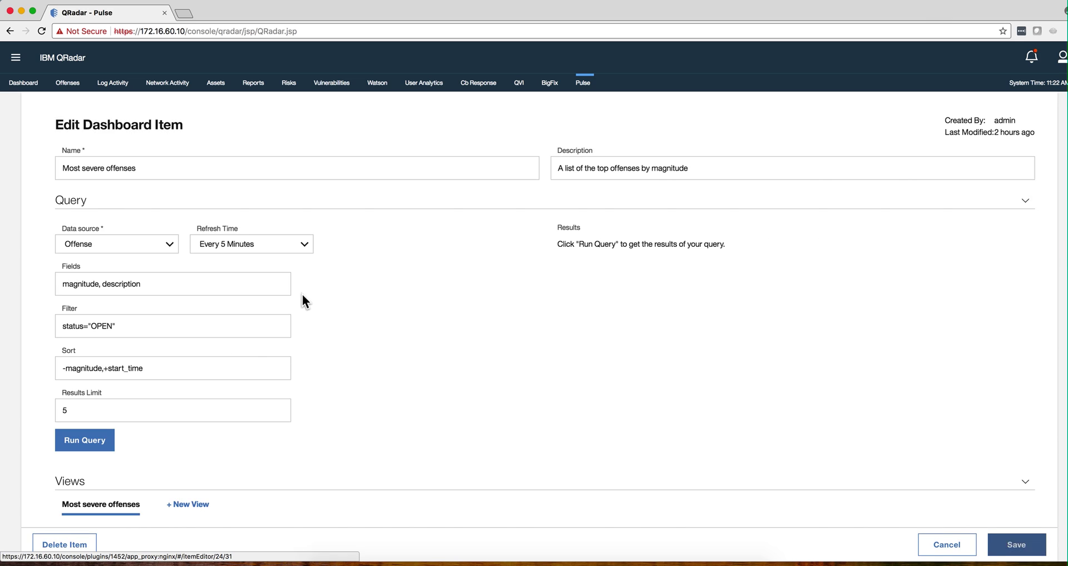
scroll(312, 333, "down", 5)
scroll(313, 333, "down", 3)
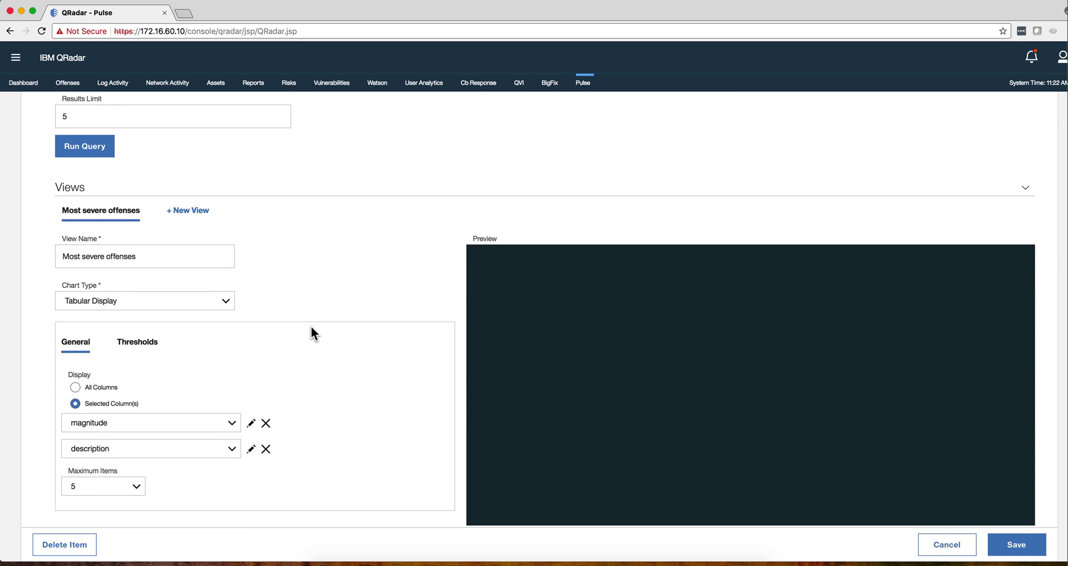
scroll(312, 334, "down", 1)
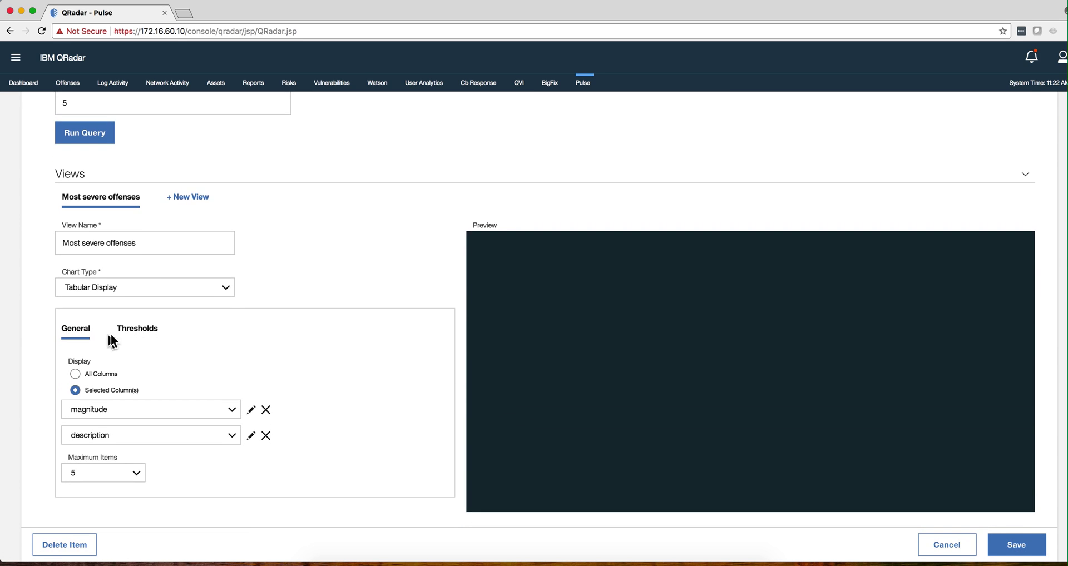
left_click(136, 333)
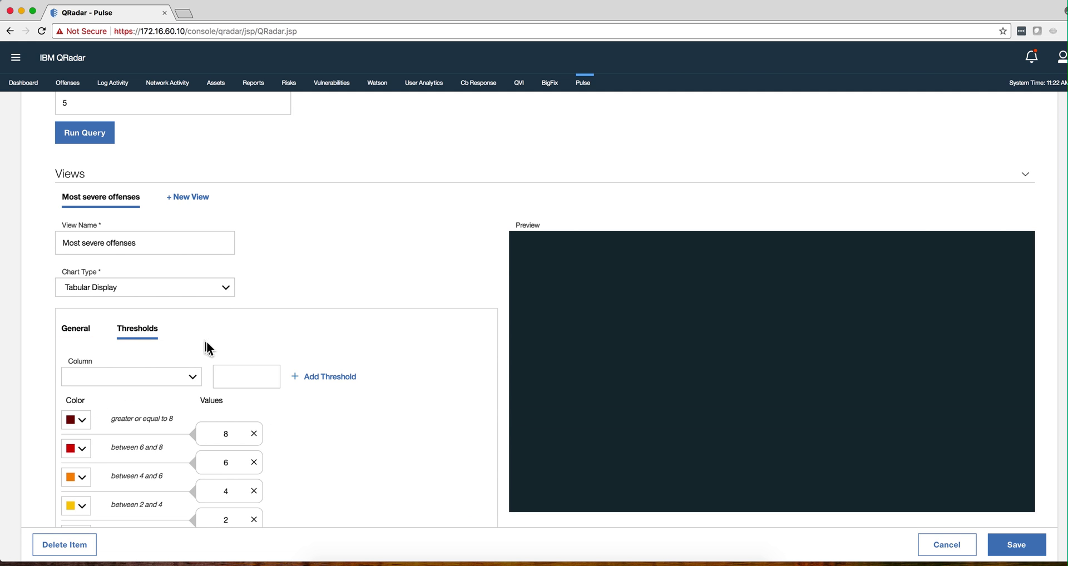
scroll(327, 430, "down", 3)
scroll(326, 430, "down", 1)
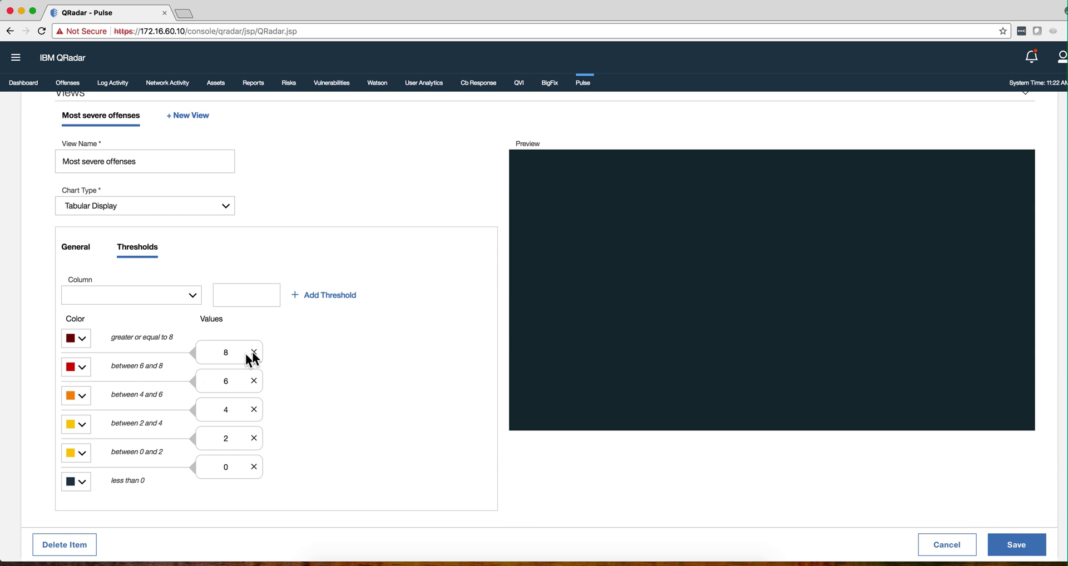
Add a new magnitude threshold at 3.
left_click(346, 301)
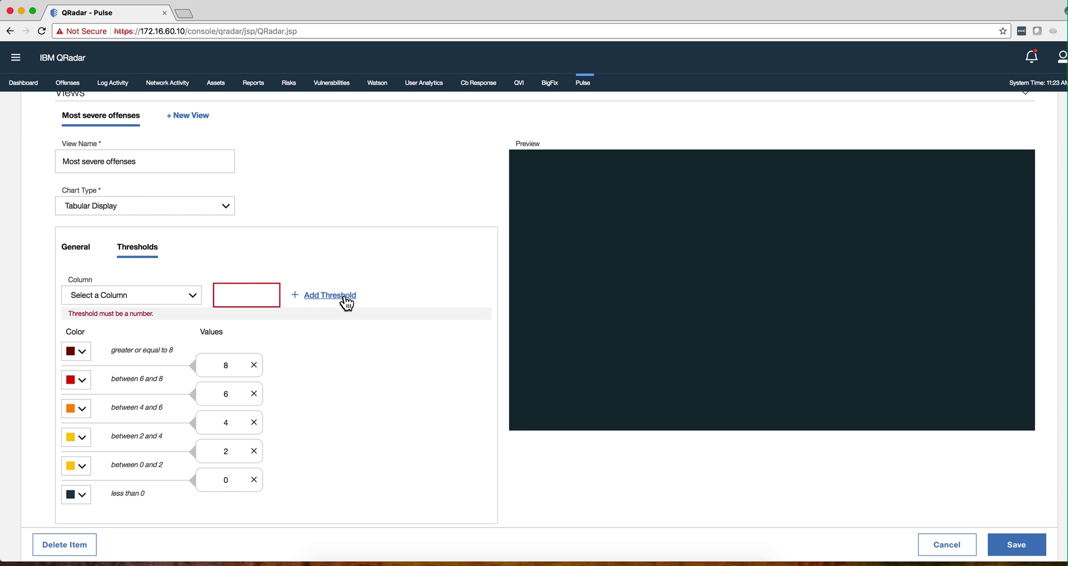
left_click(218, 296)
type("3")
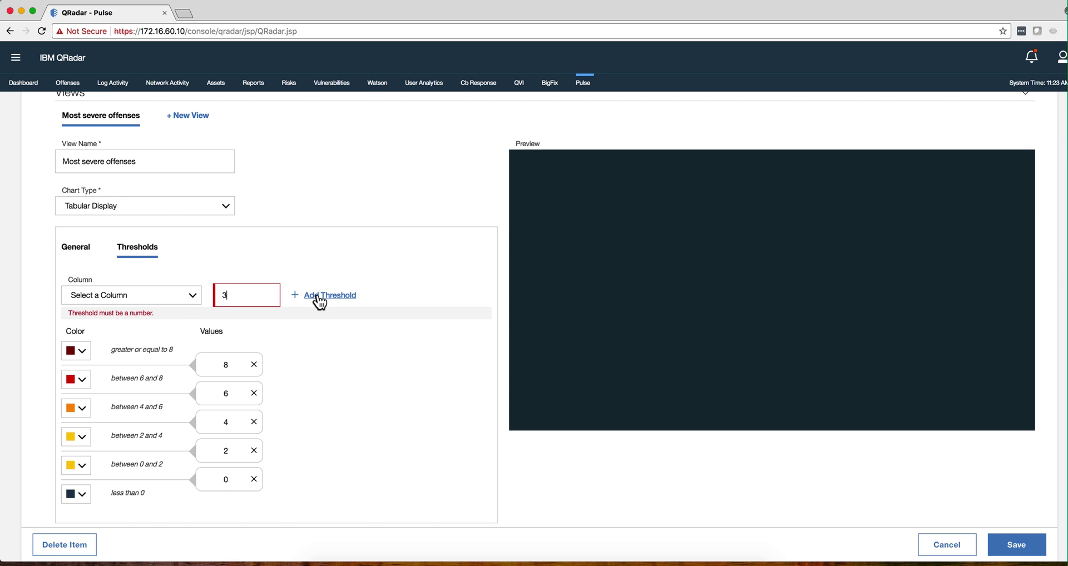
left_click(320, 299)
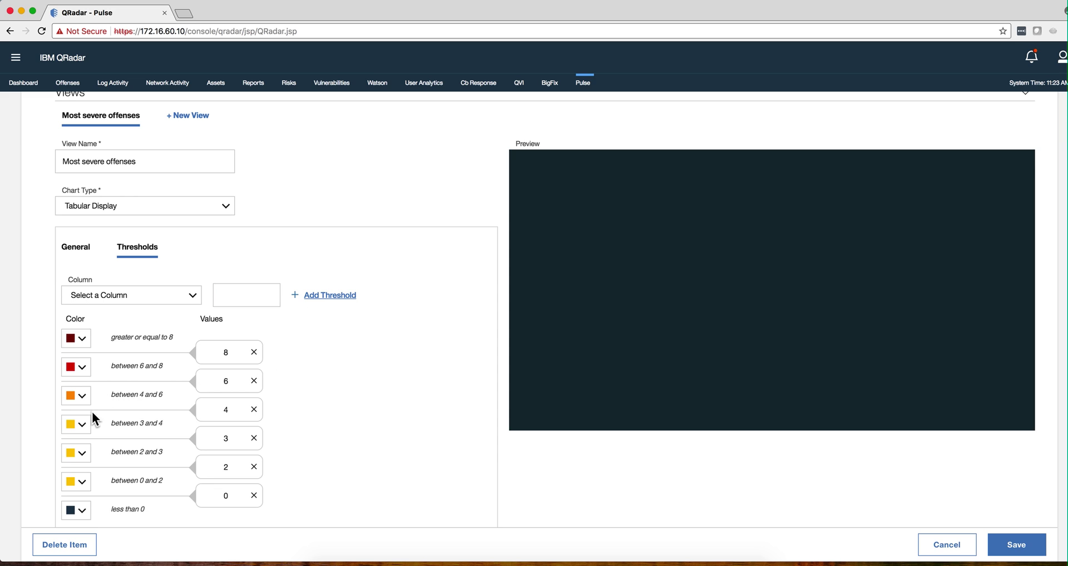
Colour the 3–4 band blue and the 6–8 band amber.
left_click(73, 427)
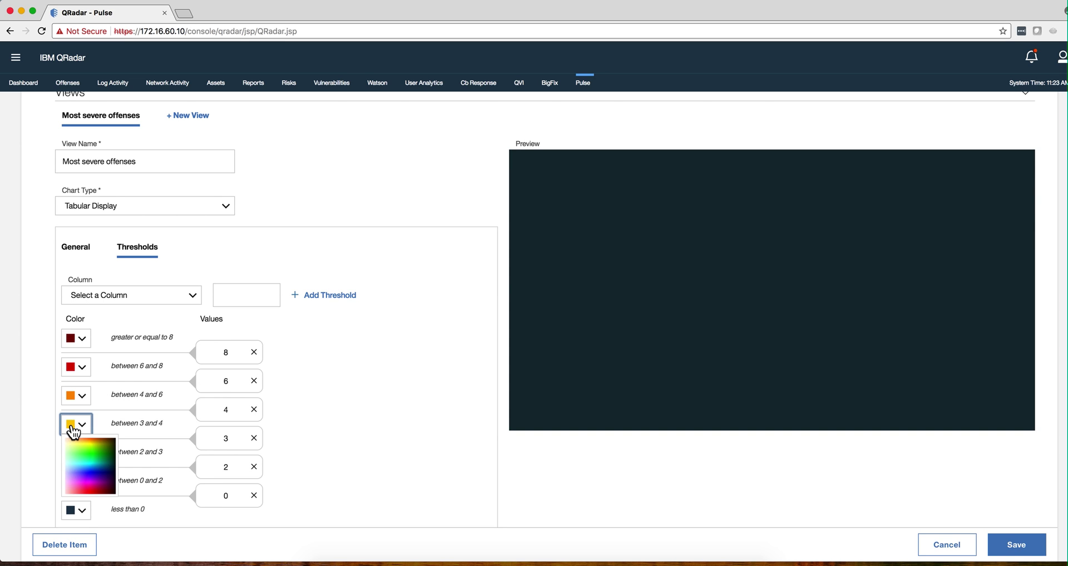
left_click(89, 470)
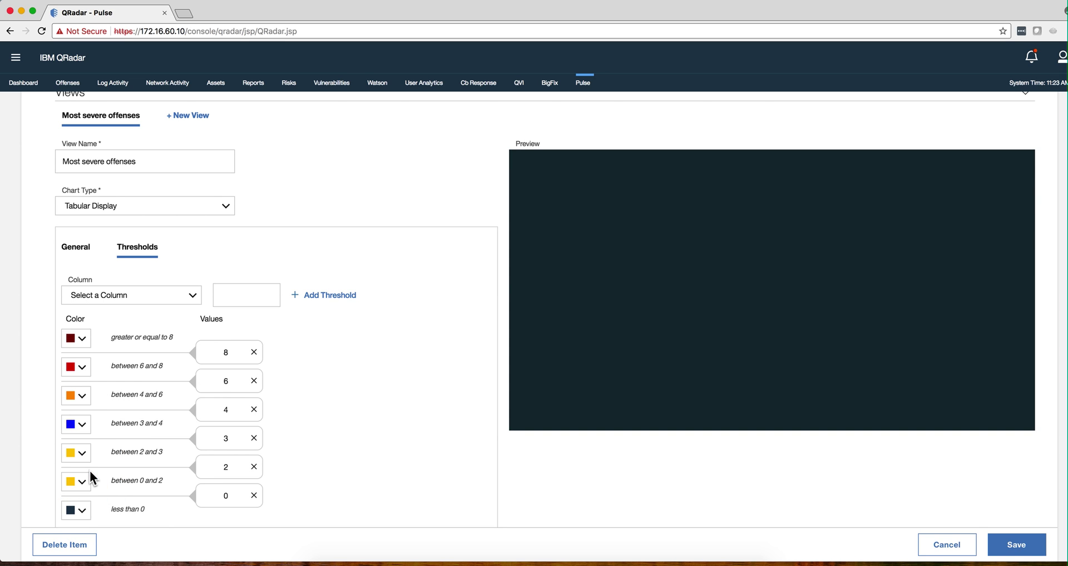
left_click(83, 368)
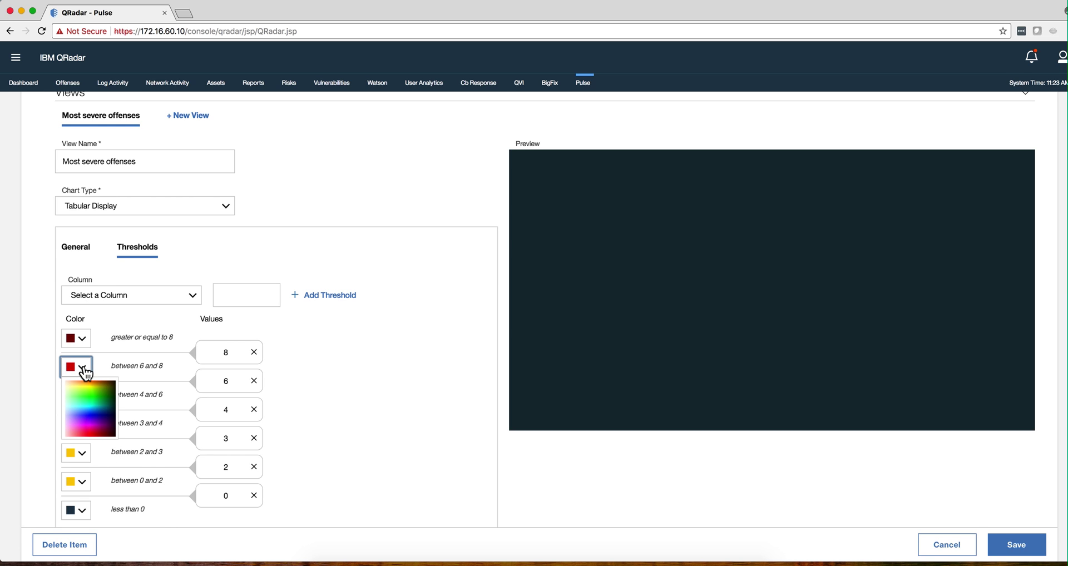
left_click(92, 383)
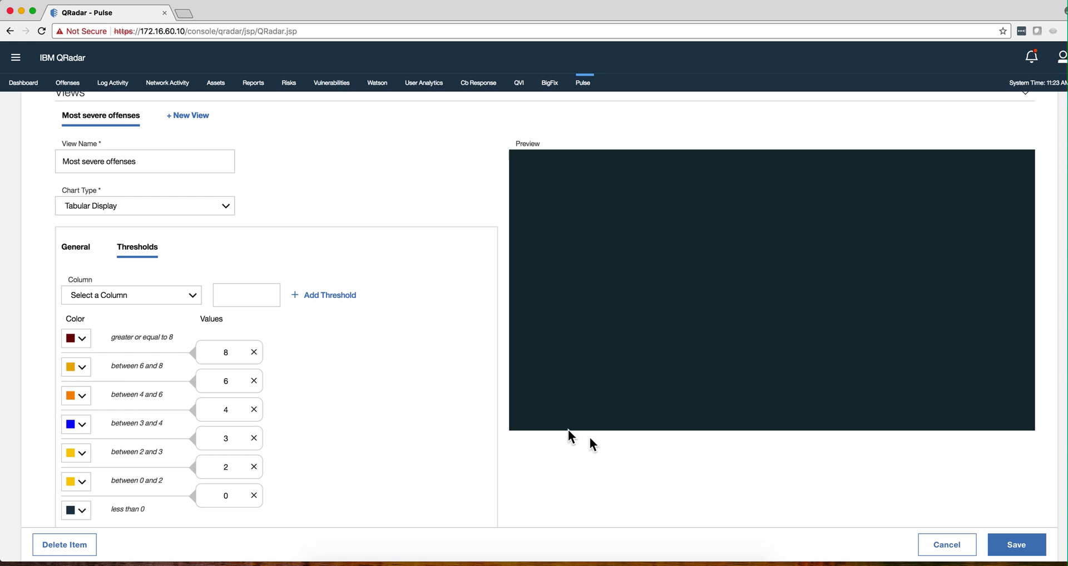
Preview the offenses table, confirming amber bars on the magnitude-6 rows.
scroll(420, 417, "up", 4)
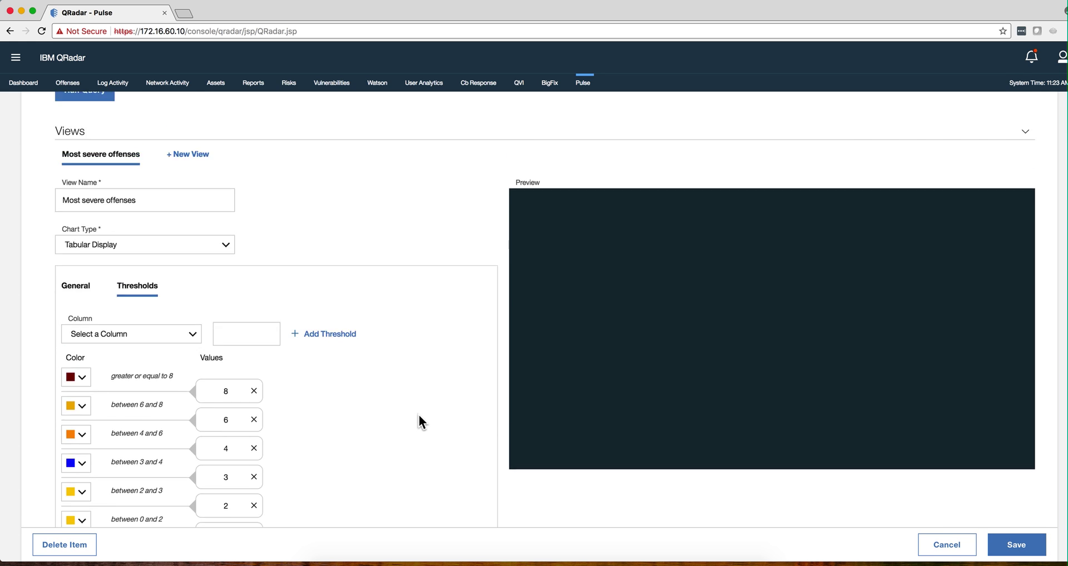
scroll(419, 415, "up", 1)
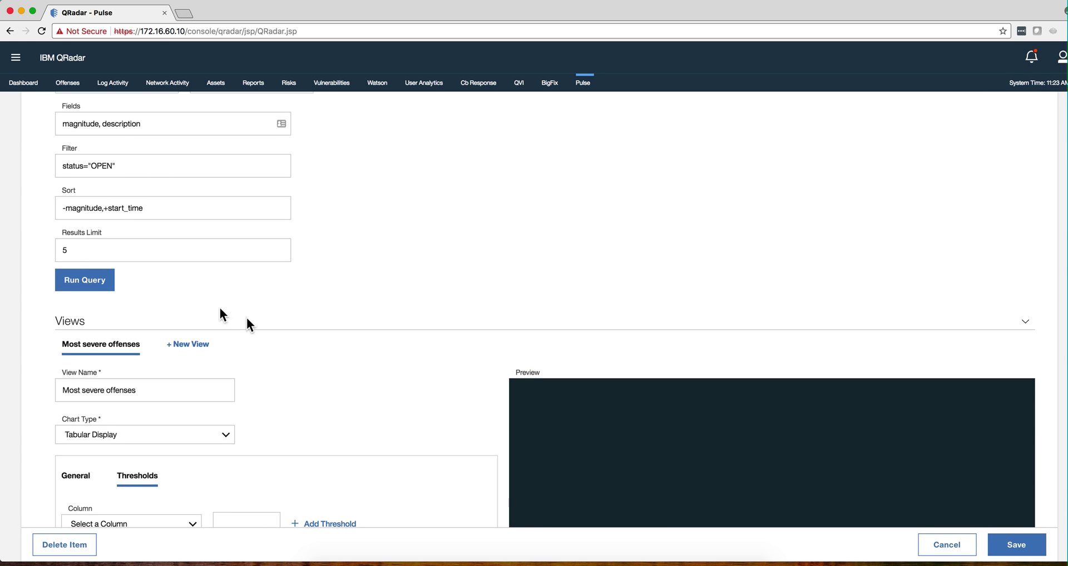
left_click(85, 283)
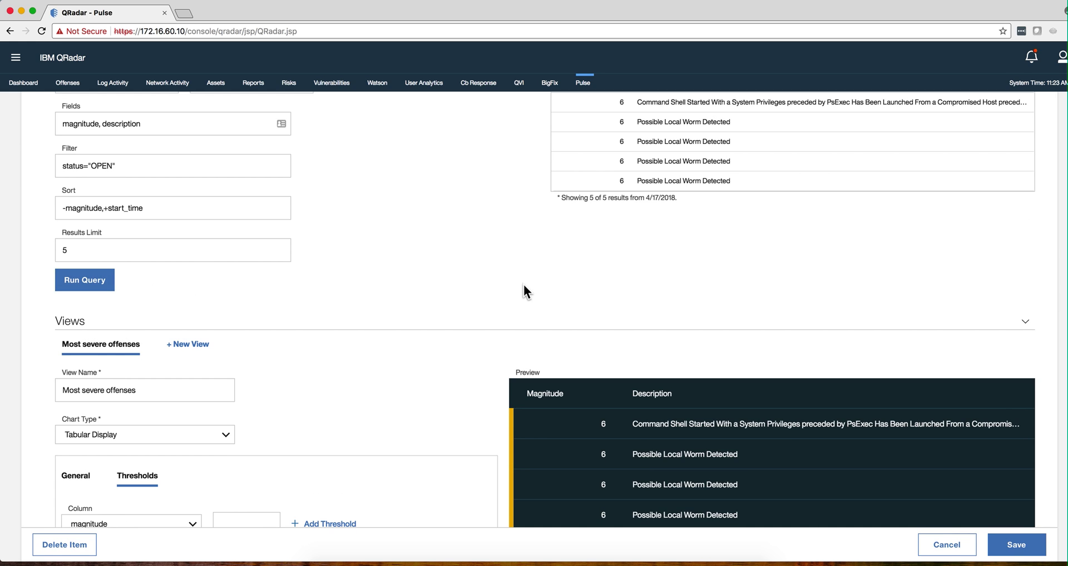
scroll(542, 280, "down", 3)
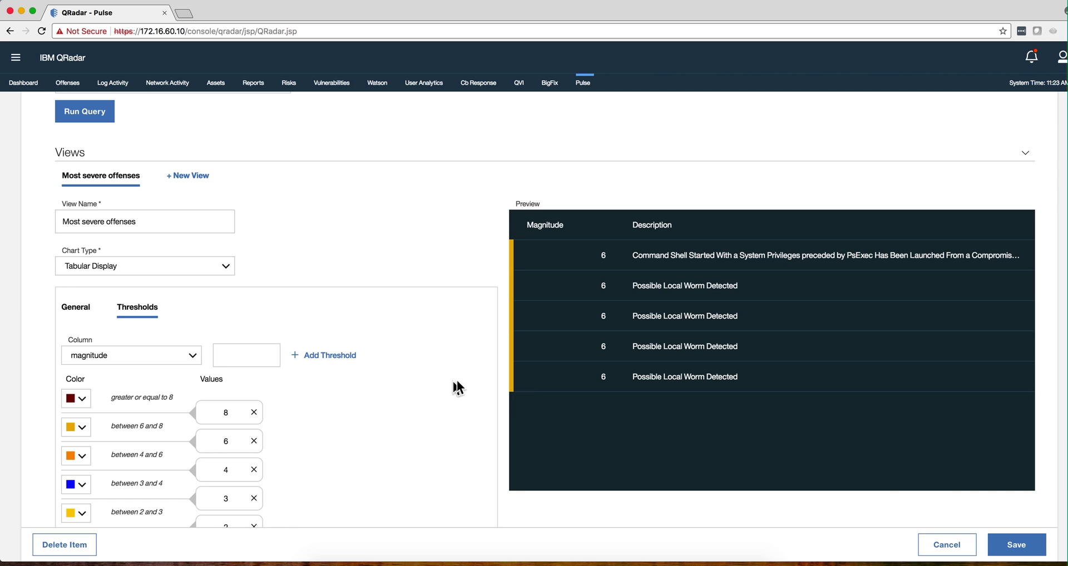
left_click(1021, 547)
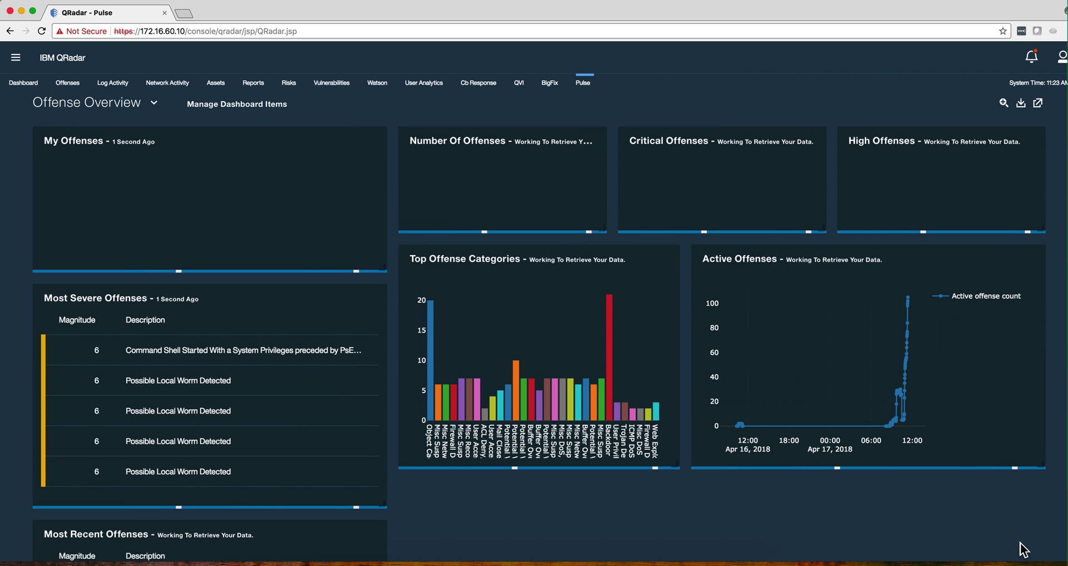